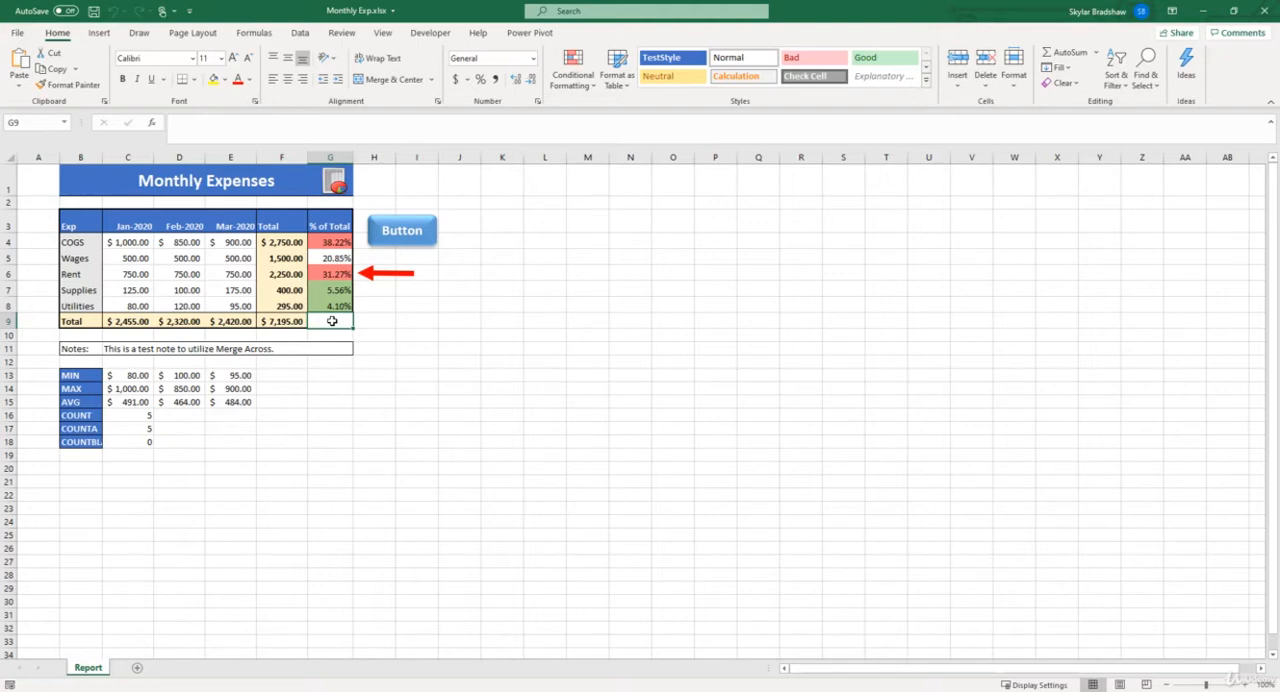
Step: Insert a SmartArt graphic with the Horizontal Bullet List layout into the worksheet
click(104, 35)
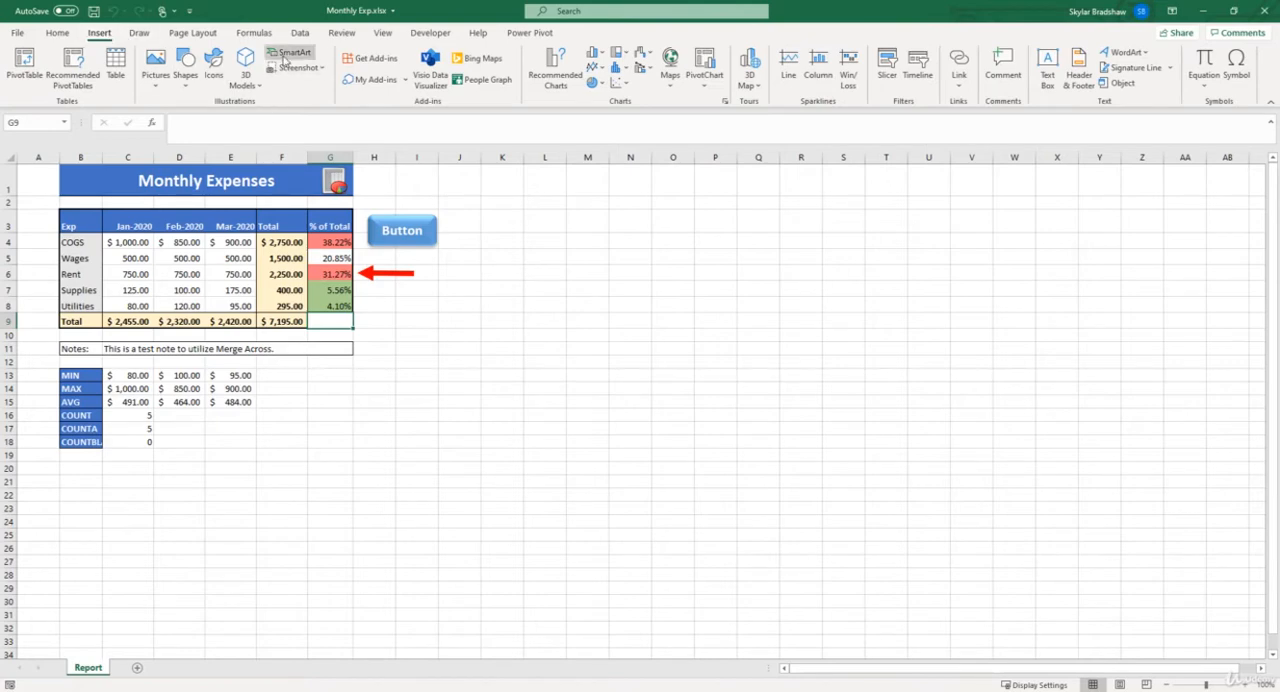
click(284, 58)
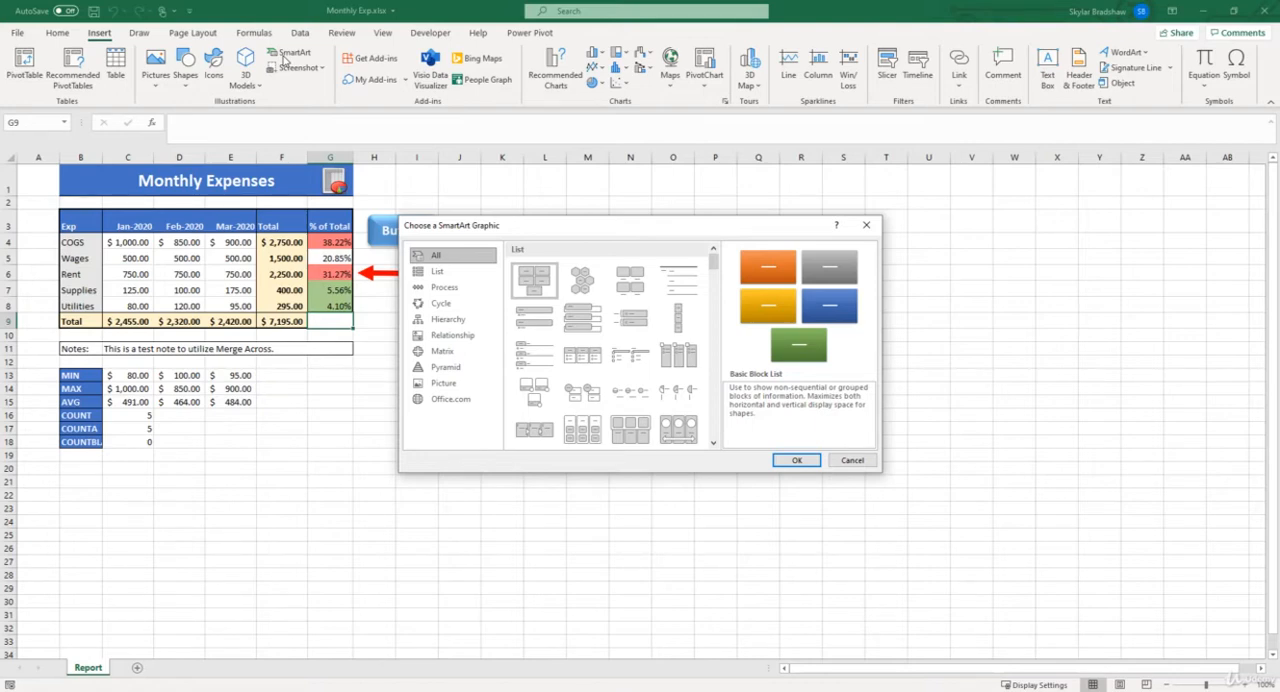
key(Return)
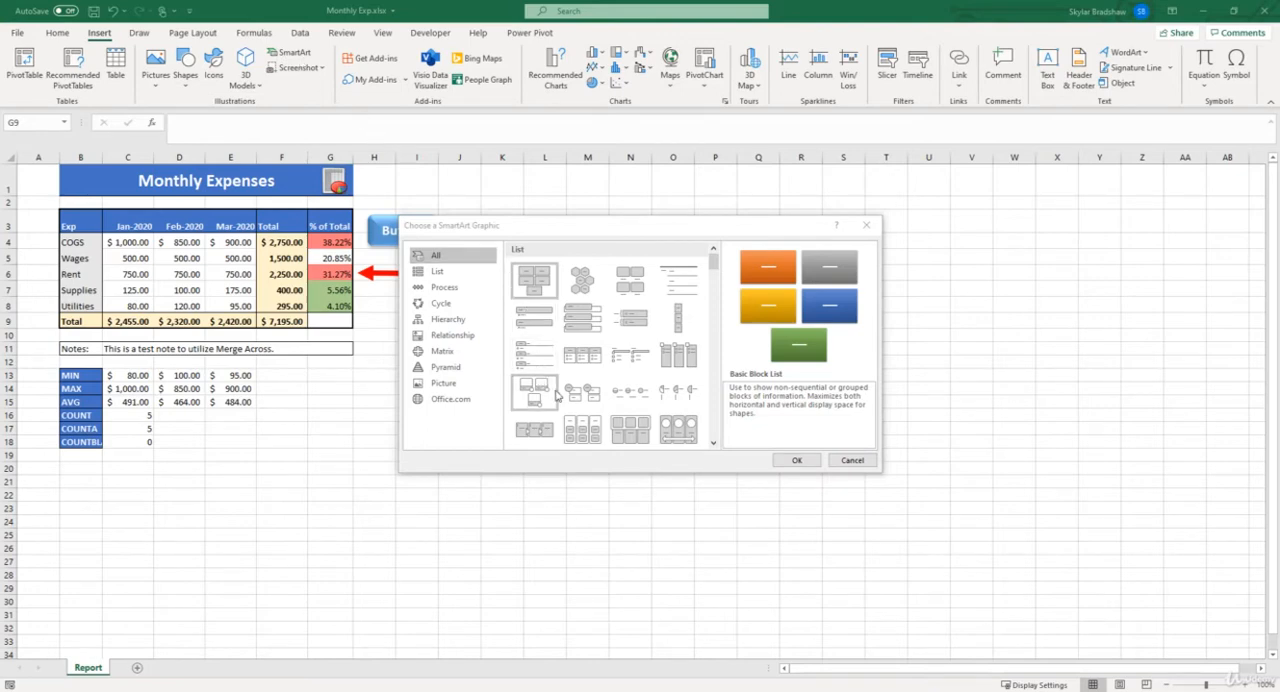
click(582, 364)
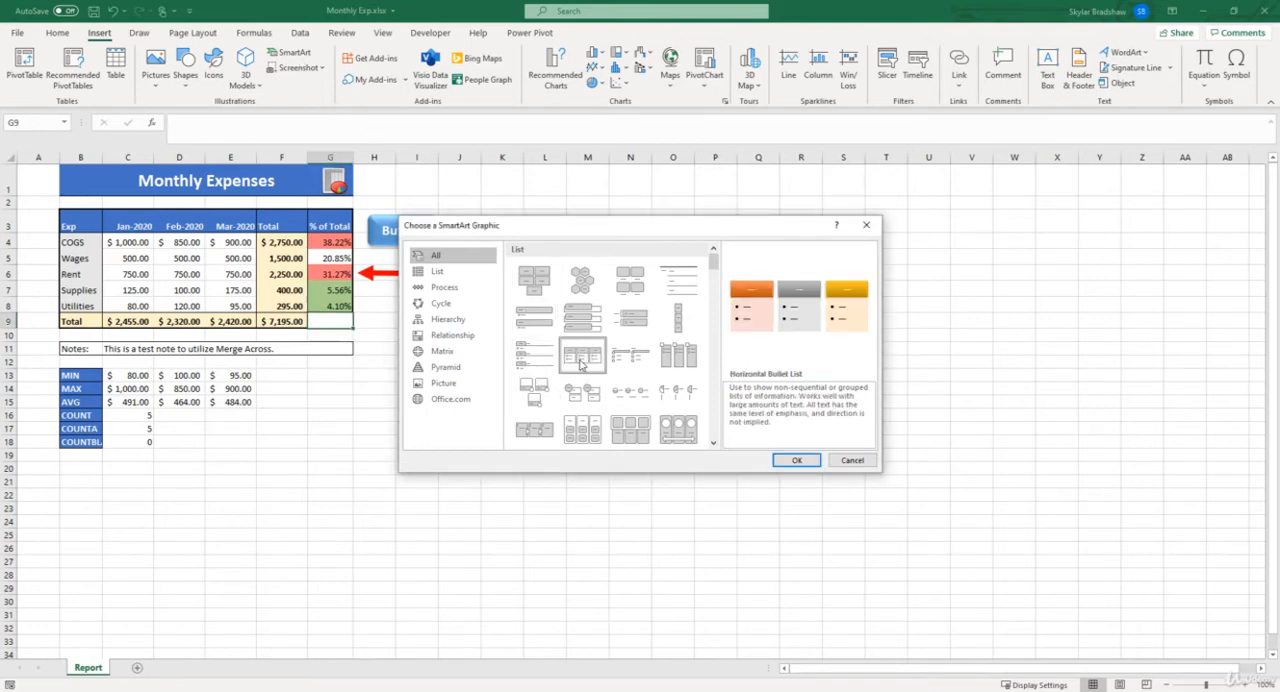
click(785, 460)
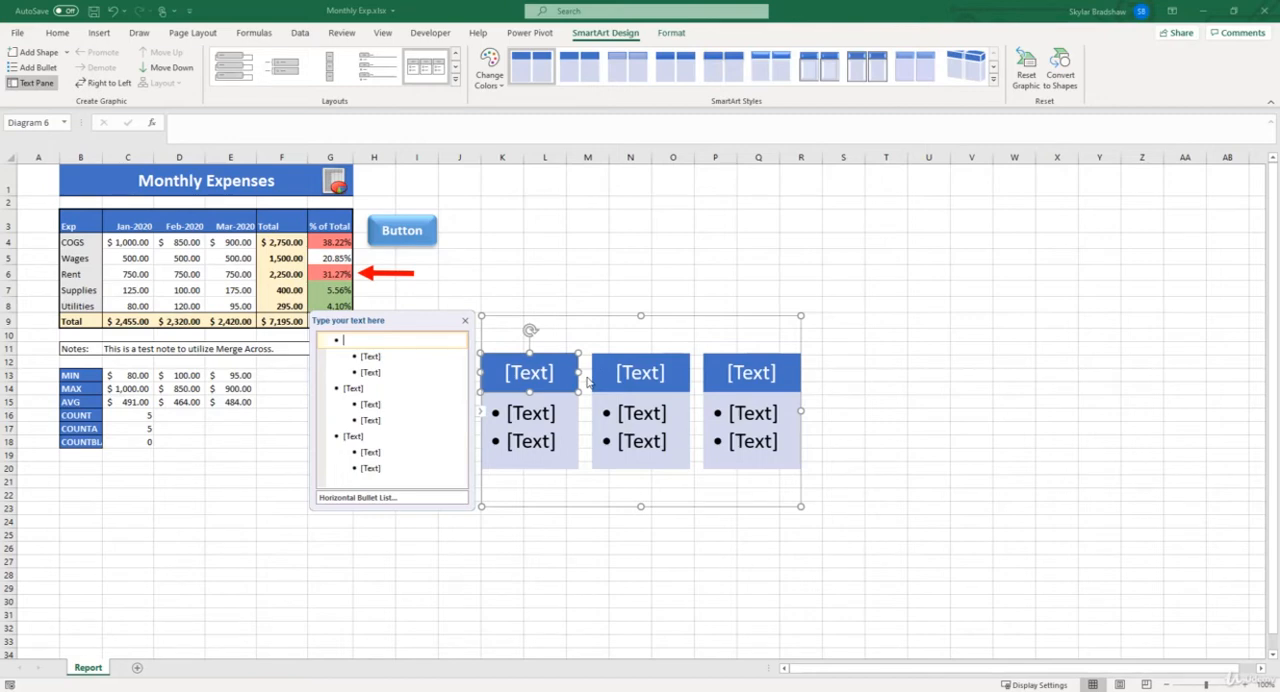
Step: Fill the first SmartArt block with the heading "Step 1" and the single bullet "Idea", removing its spare bullet
click(553, 373)
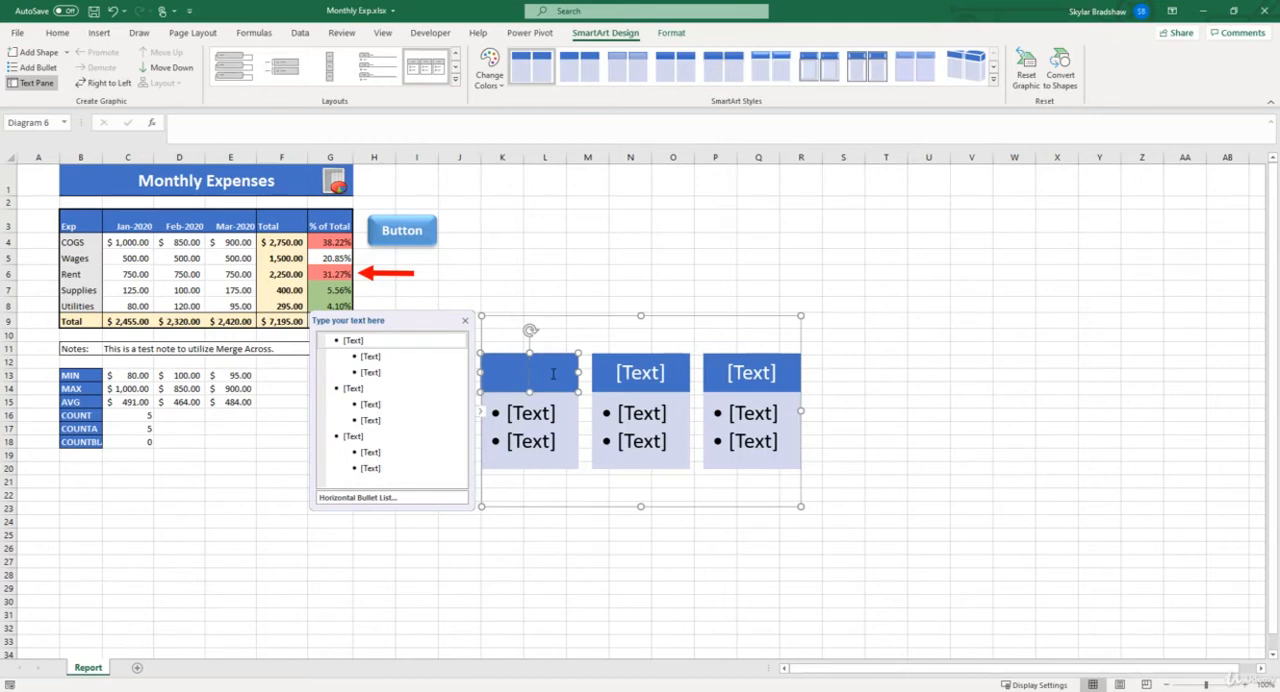
text(Step 1)
click(546, 412)
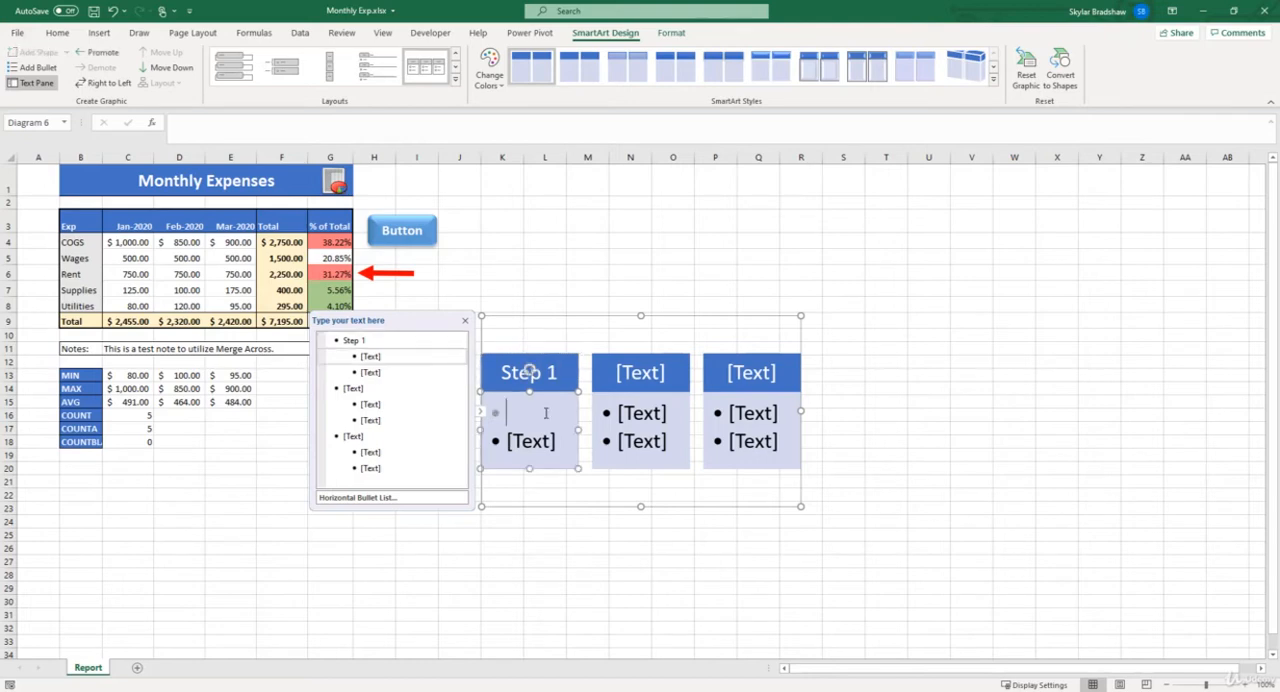
text(Idea)
click(554, 447)
key(BackSpace)
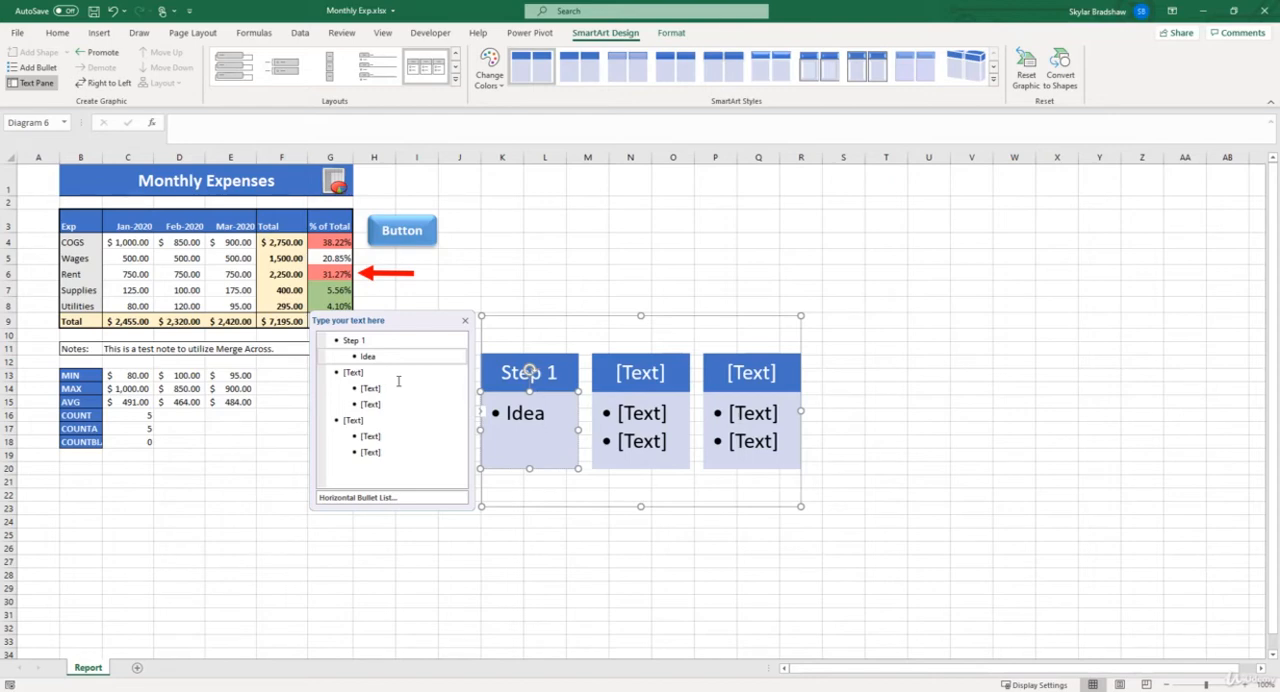
Step: Fill the second block with the heading "Step 2" and bullets "Research" and "Planning", and promote the first placeholder bullet below to a heading
click(361, 373)
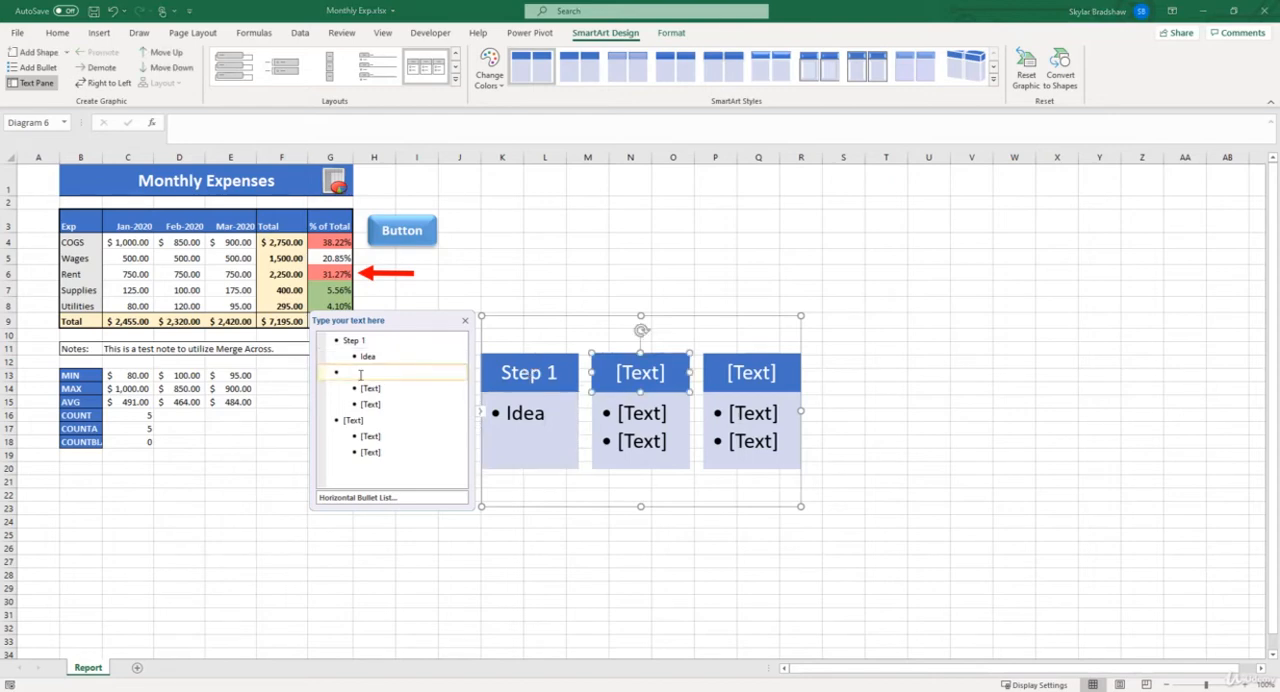
text(Step 2)
key(Return)
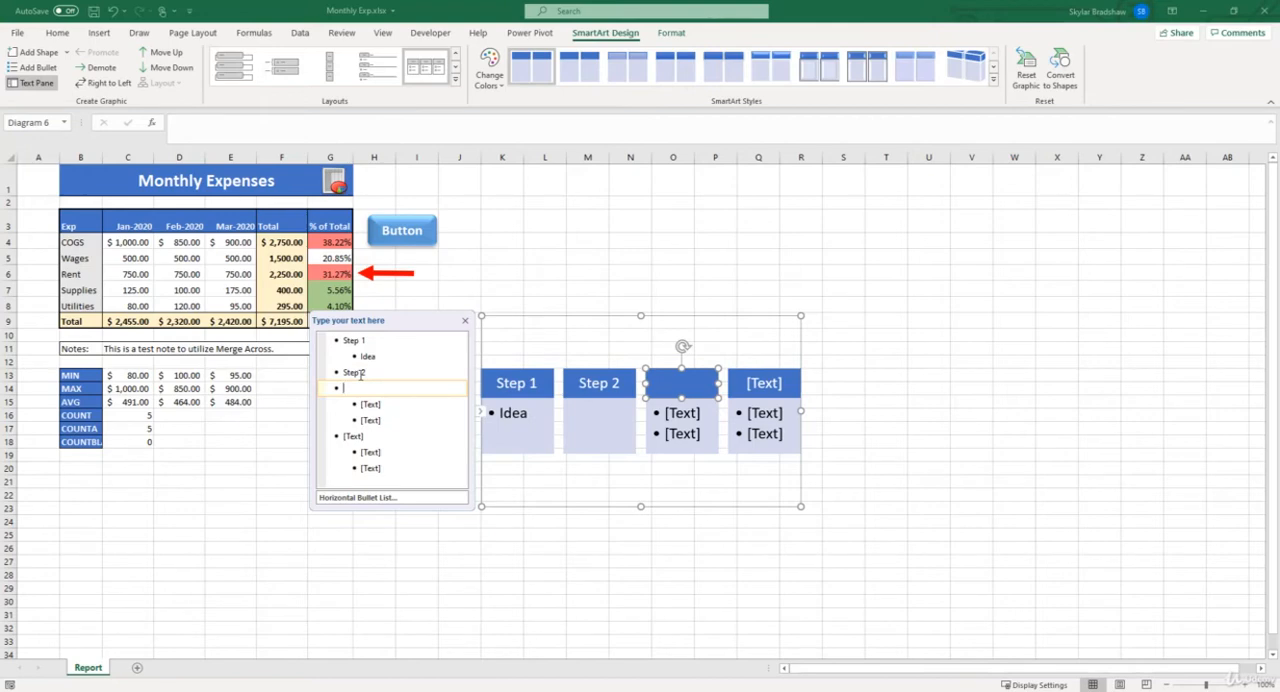
key(Tab)
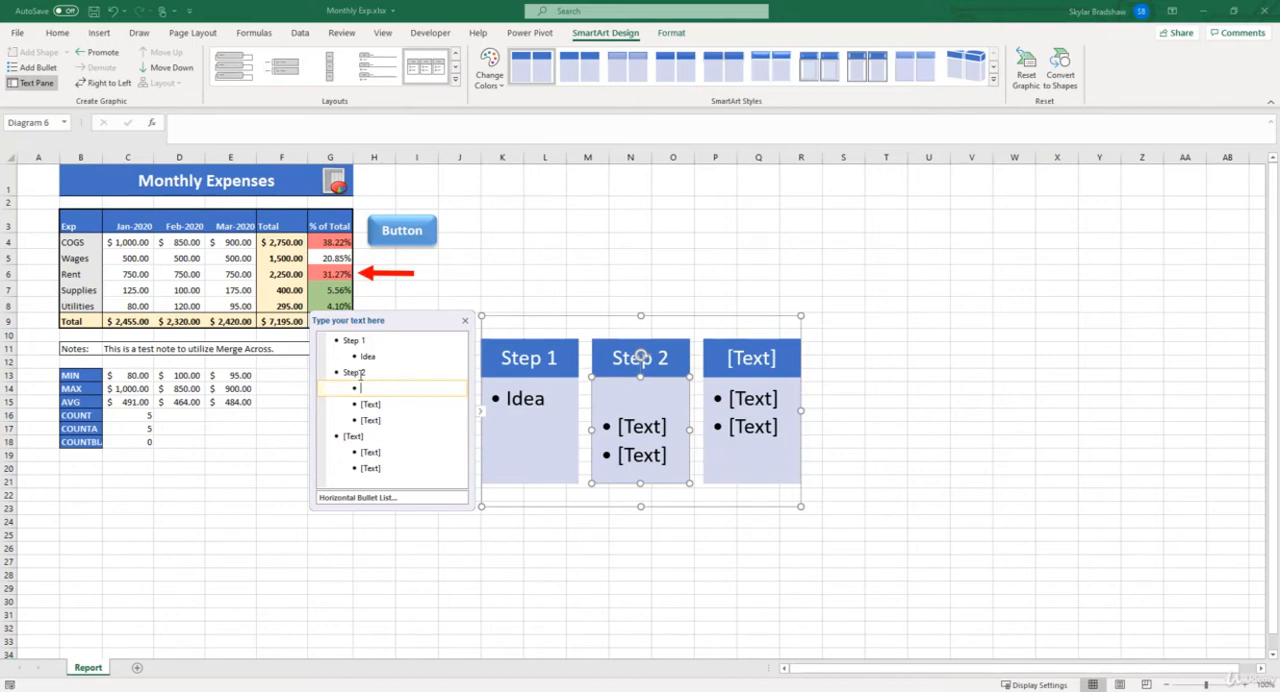
text(Research)
key(Down)
key(shift+Tab)
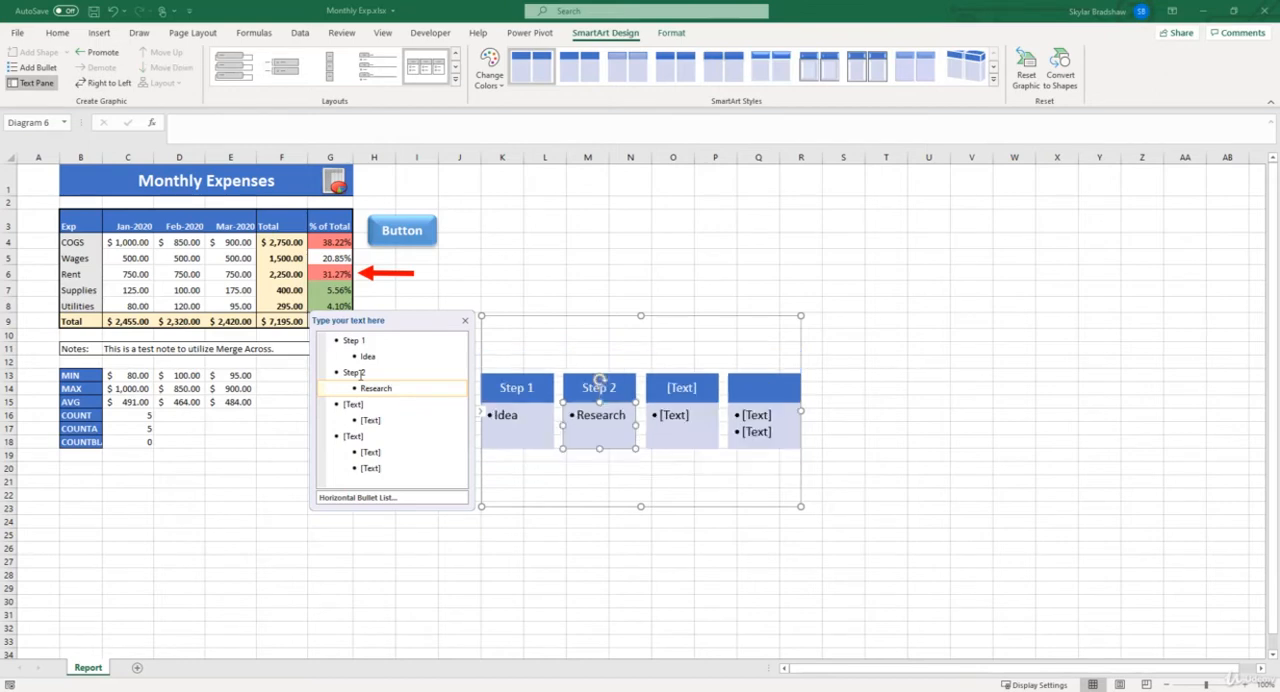
key(Return)
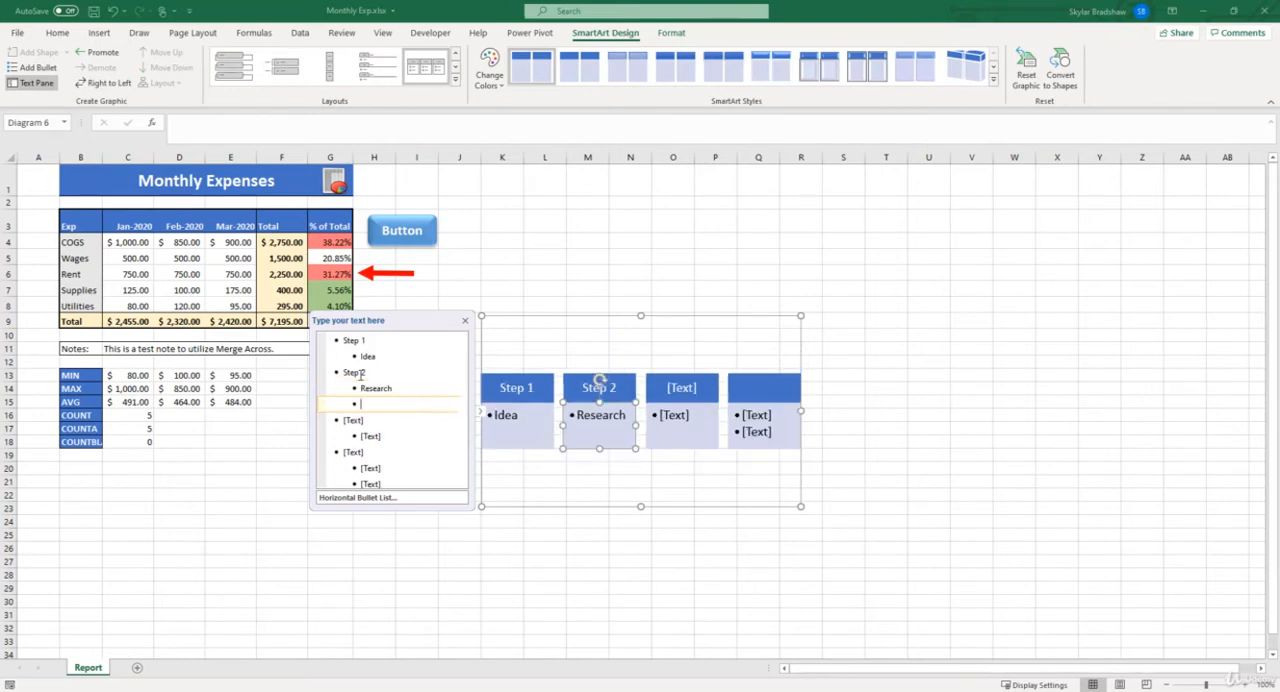
text(Planning)
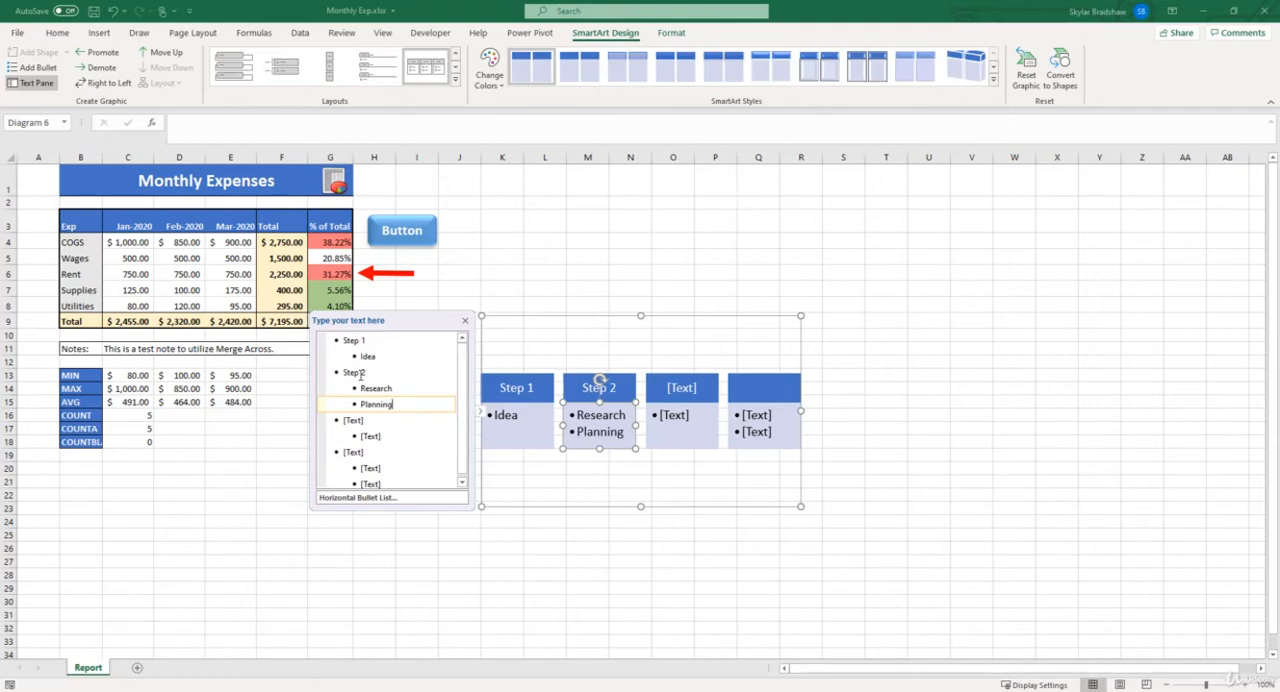
key(Return)
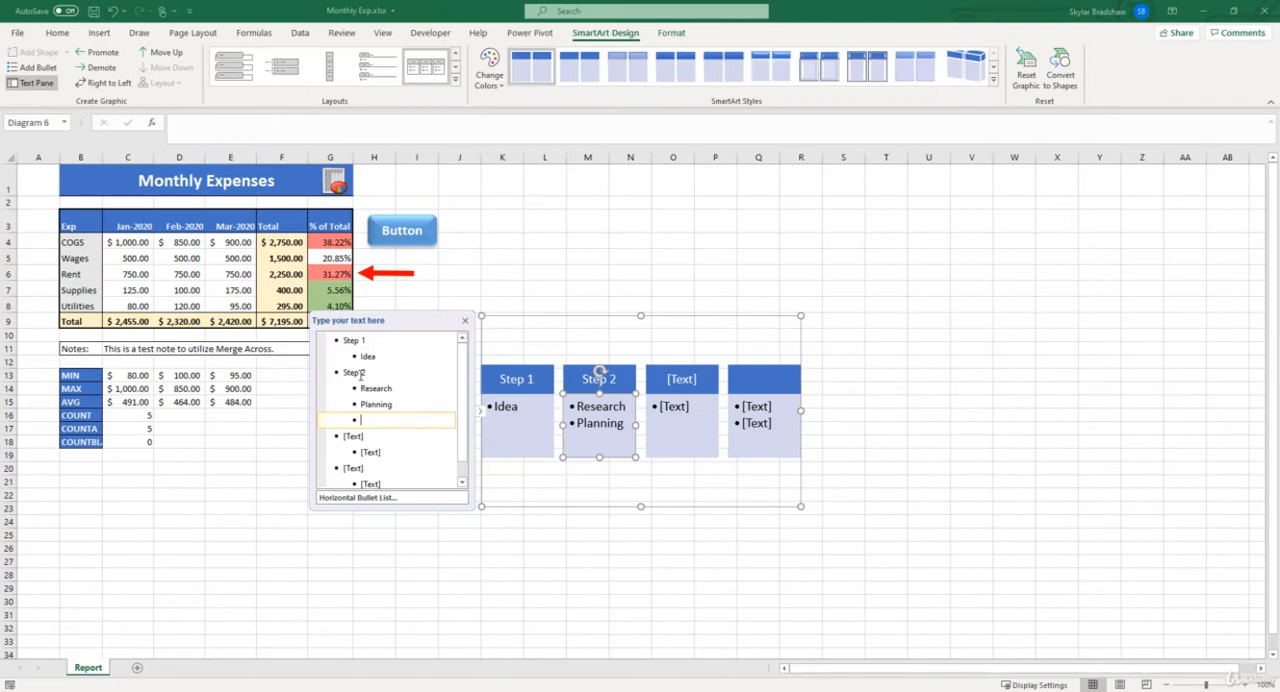
key(shift+Tab)
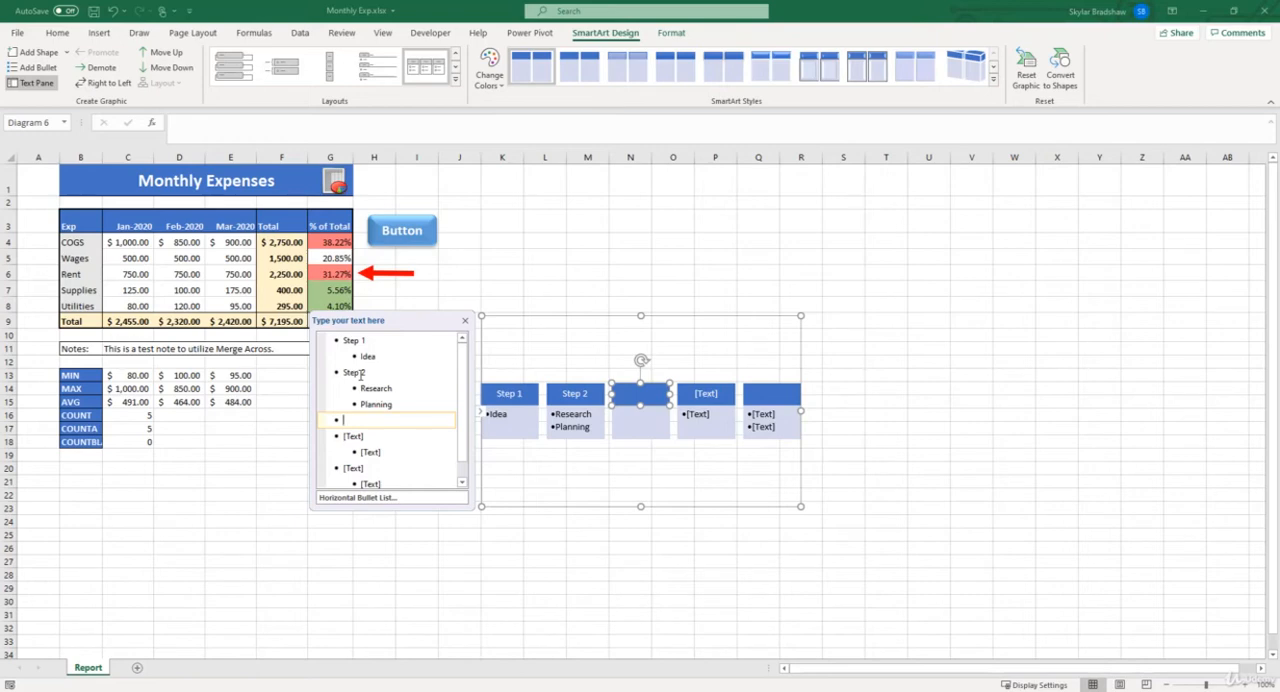
key(BackSpace)
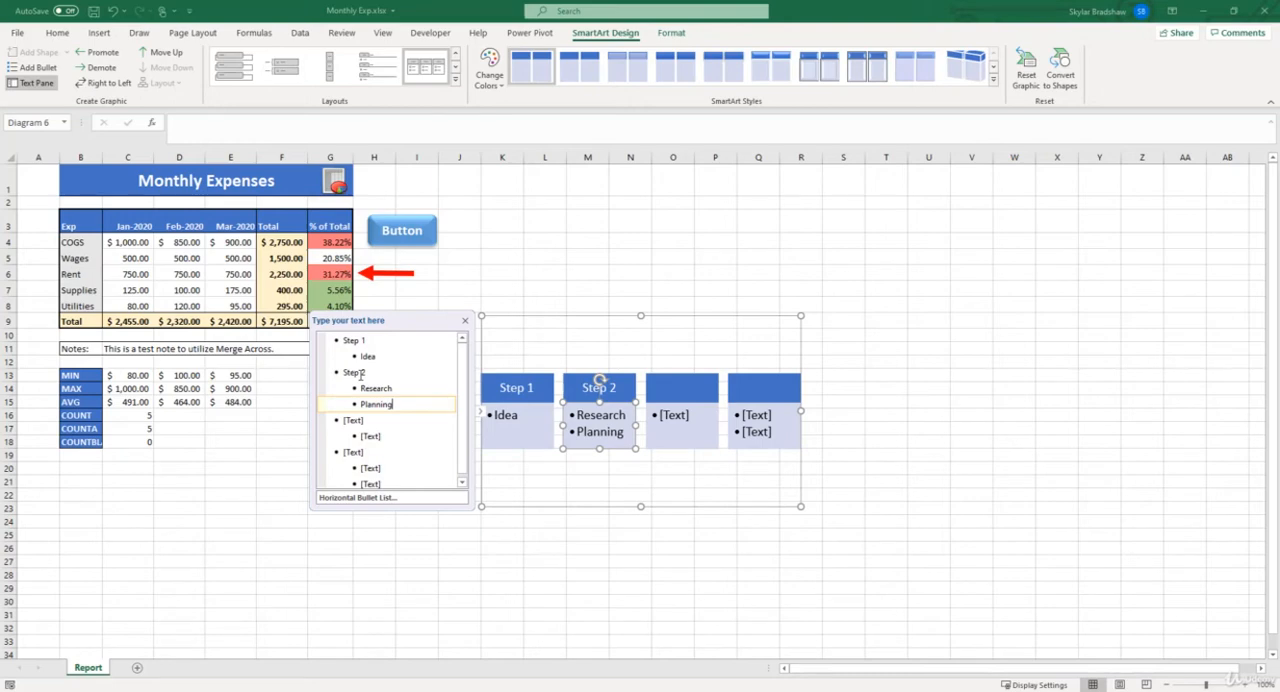
Step: Fill the third SmartArt block with the heading "Step 3" and the bullet "Prototype"
key(Down)
key(Up)
key(Up)
key(Down)
key(Down)
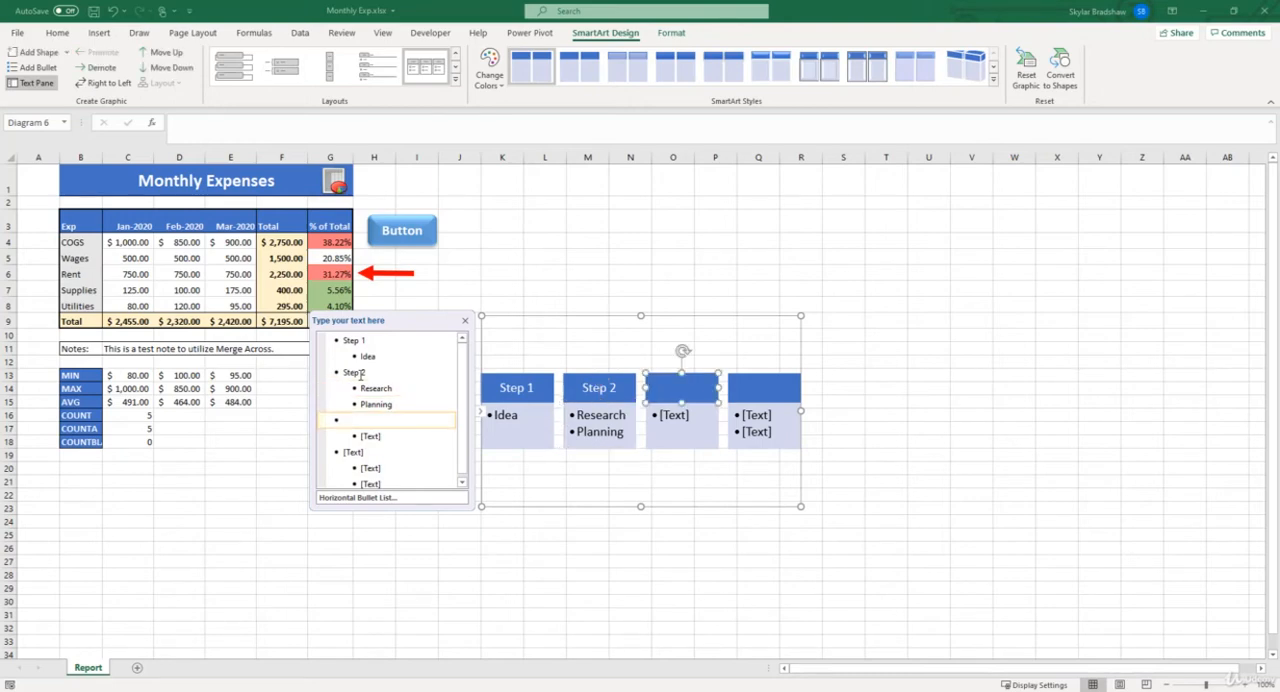
text(Step 3)
key(Down)
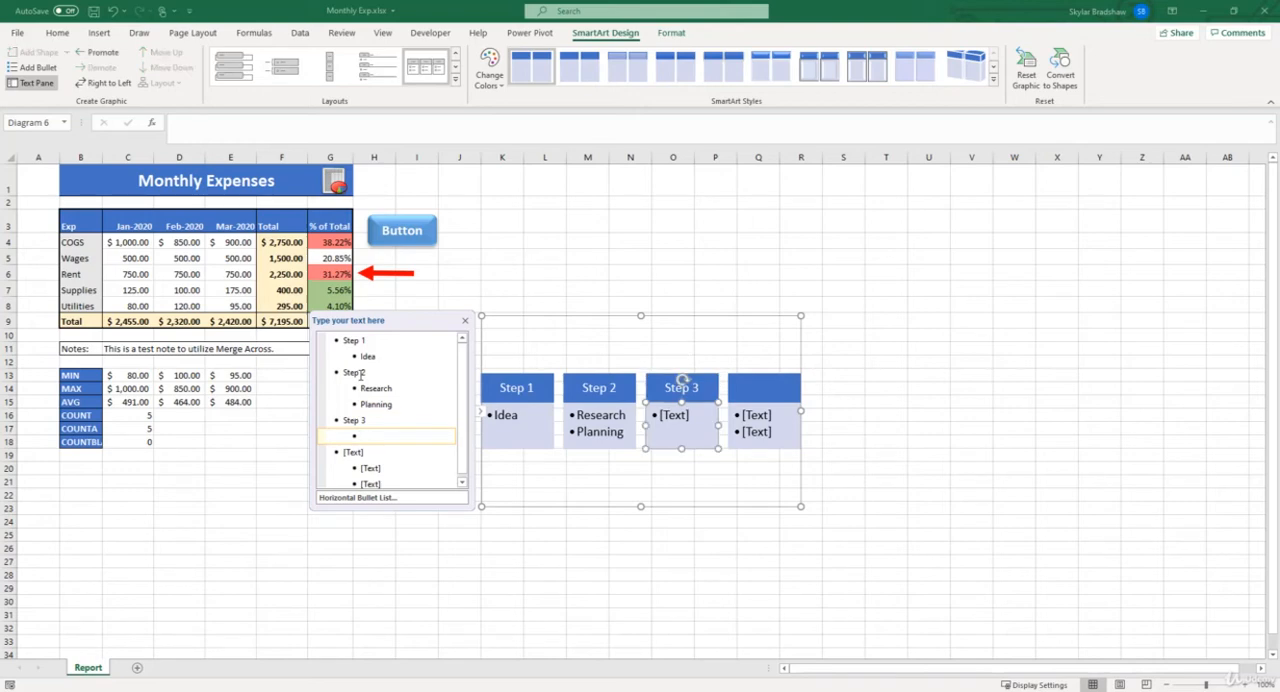
text(Prototype)
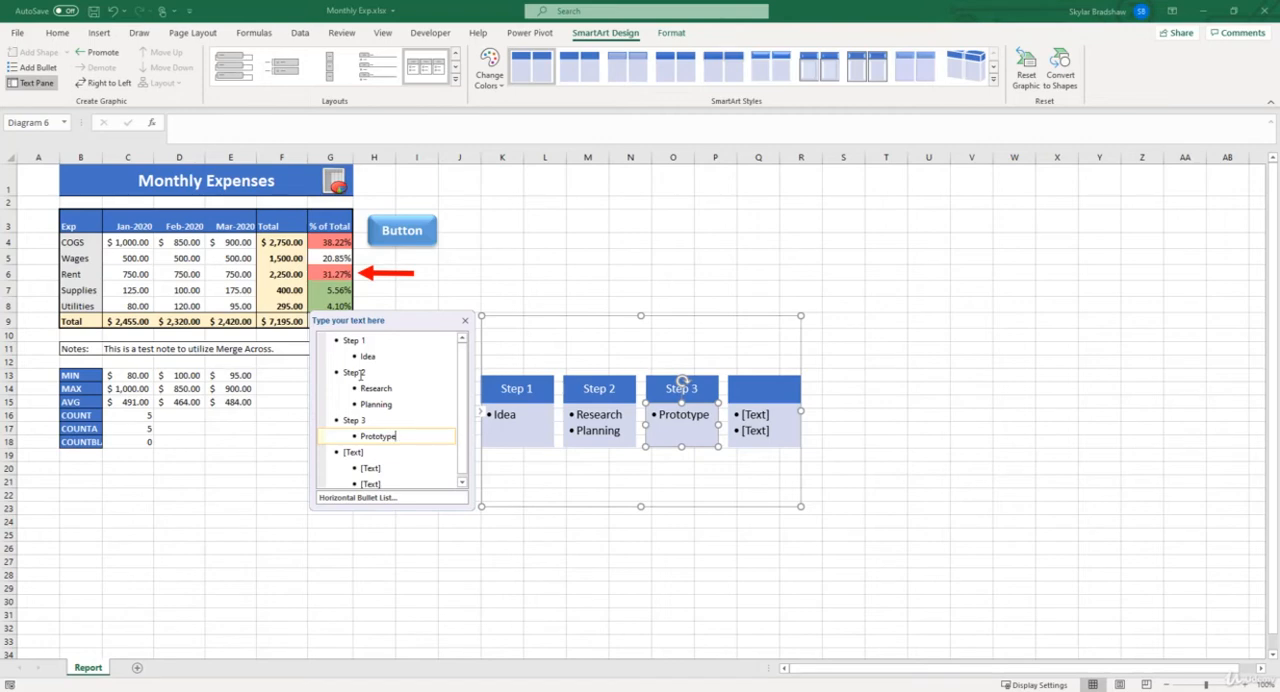
Step: Fill the fourth block with the heading "Step 4" and the bullet "Product Development", deleting the leftover placeholder bullet
key(Down)
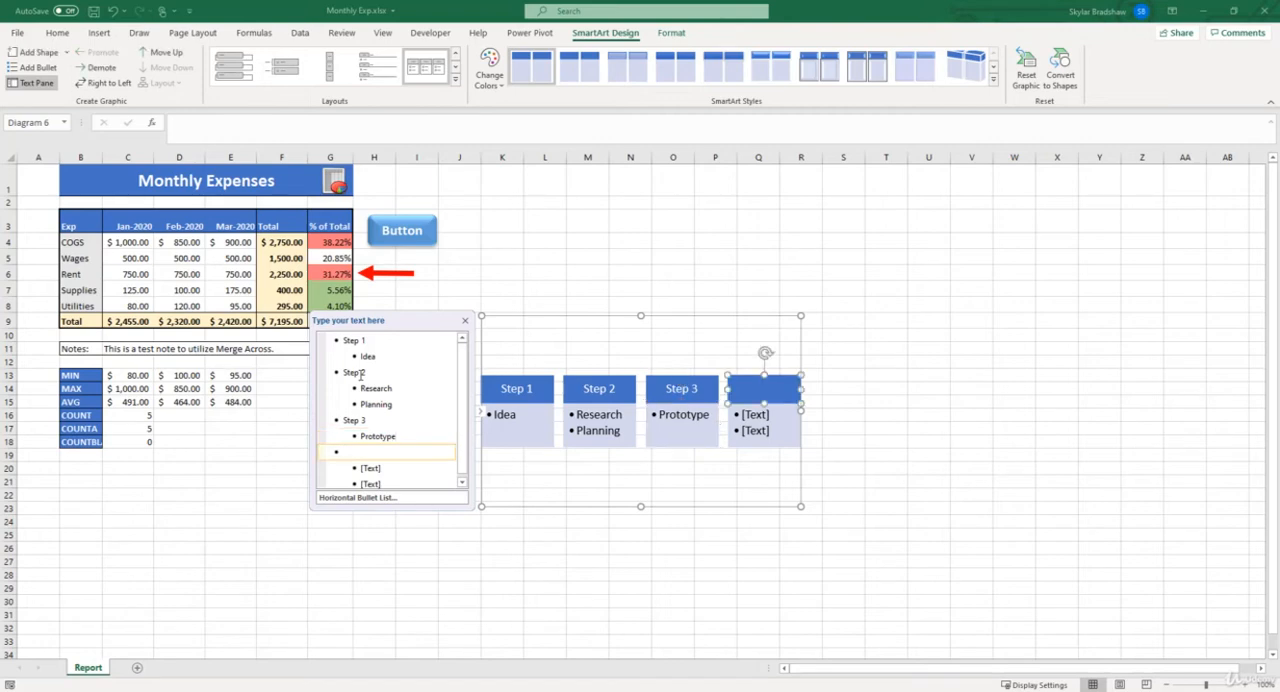
text(Step 4)
key(Down)
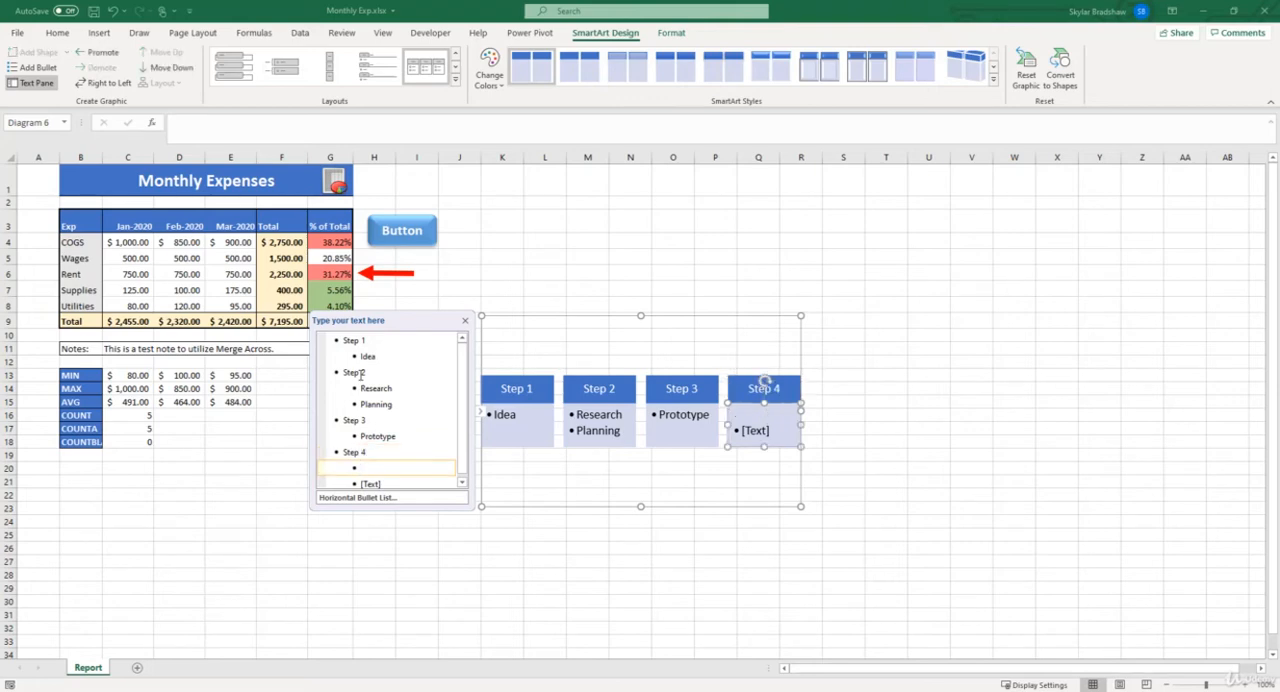
text(Product Development)
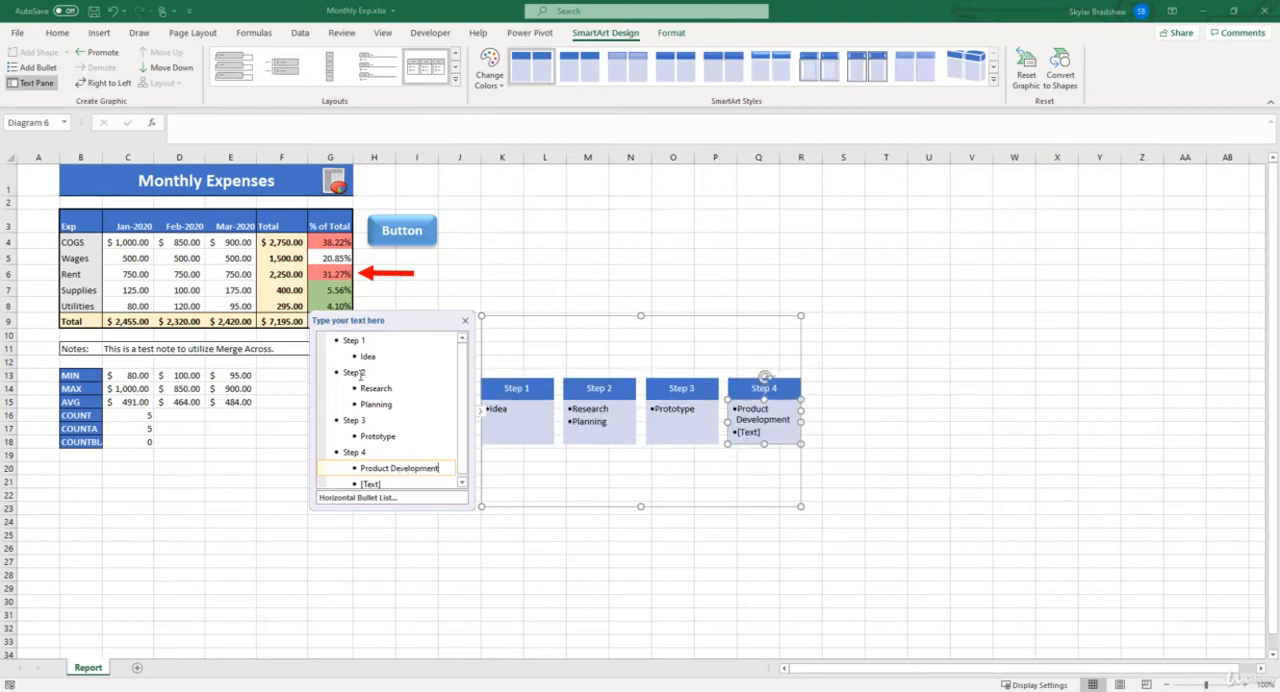
key(Down)
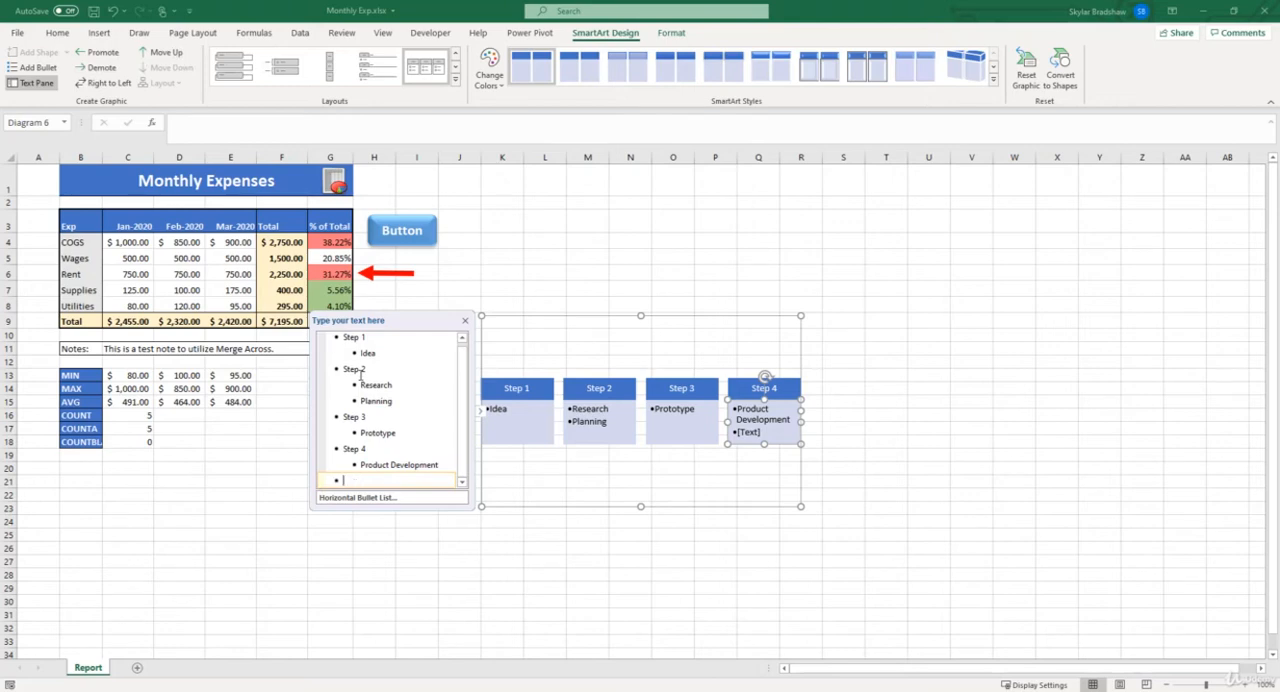
key(BackSpace)
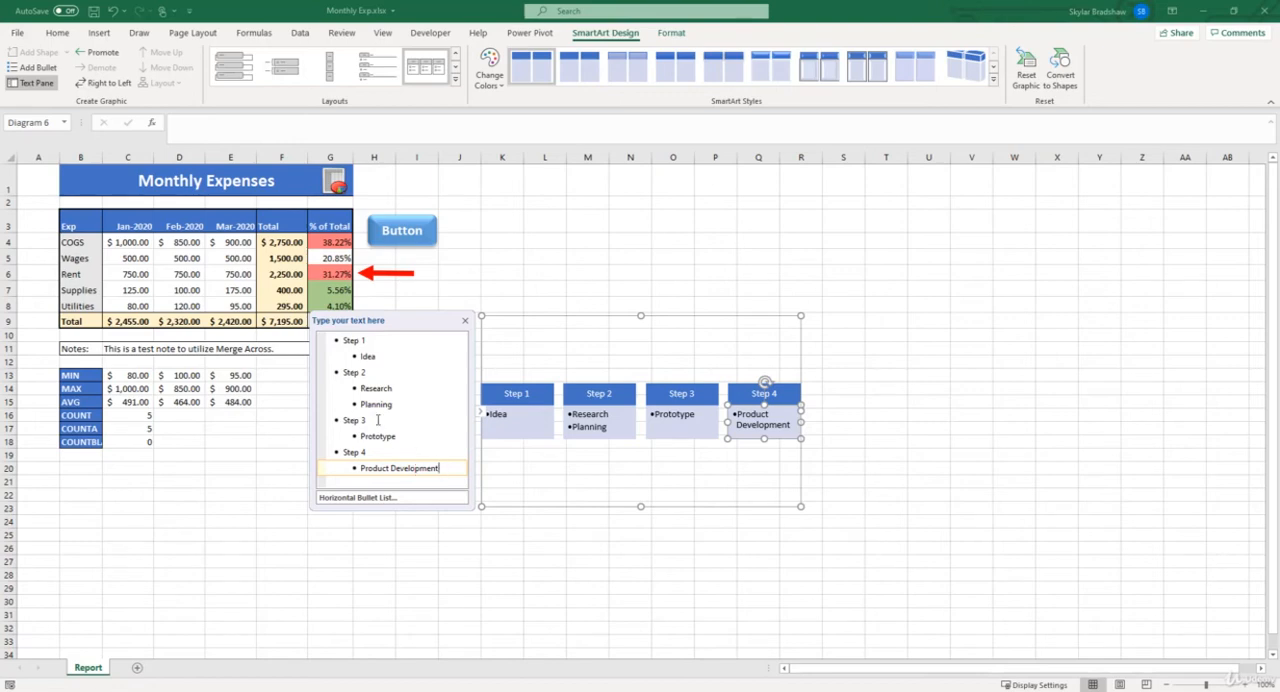
Step: Promote the "Product Development" bullet and demote it again, and move the "Step 2" block down one place and back up
click(104, 52)
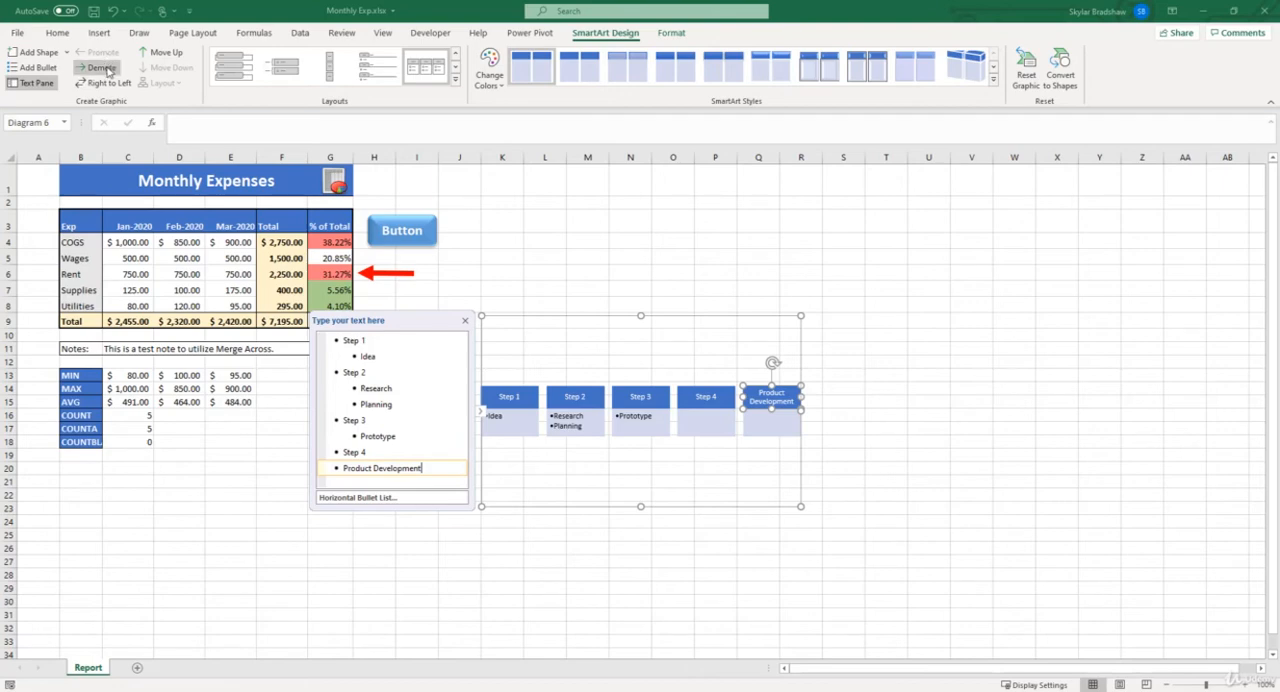
click(104, 67)
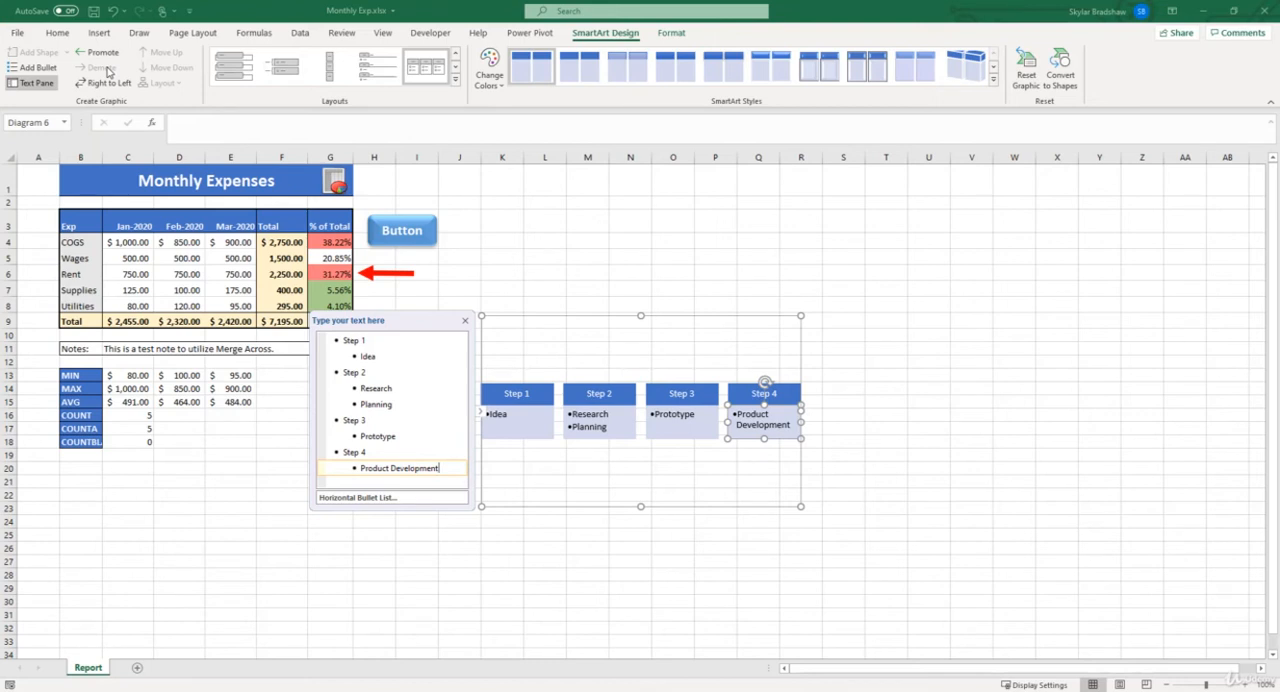
click(355, 373)
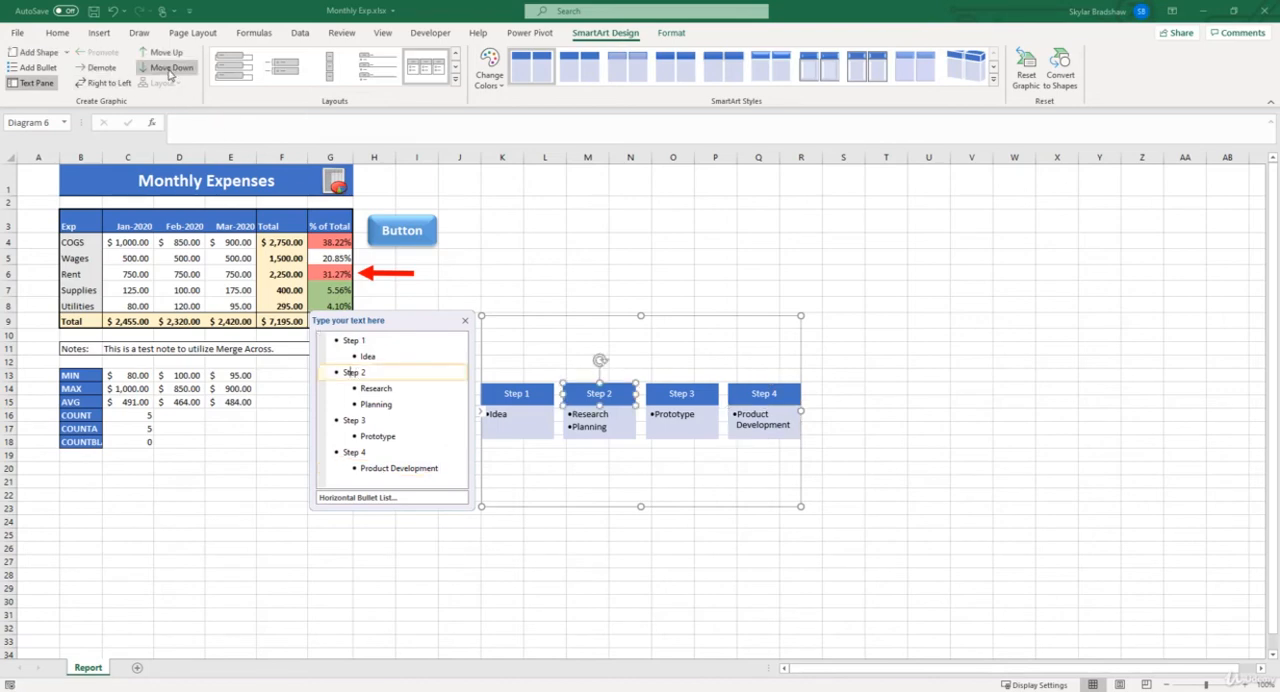
click(170, 68)
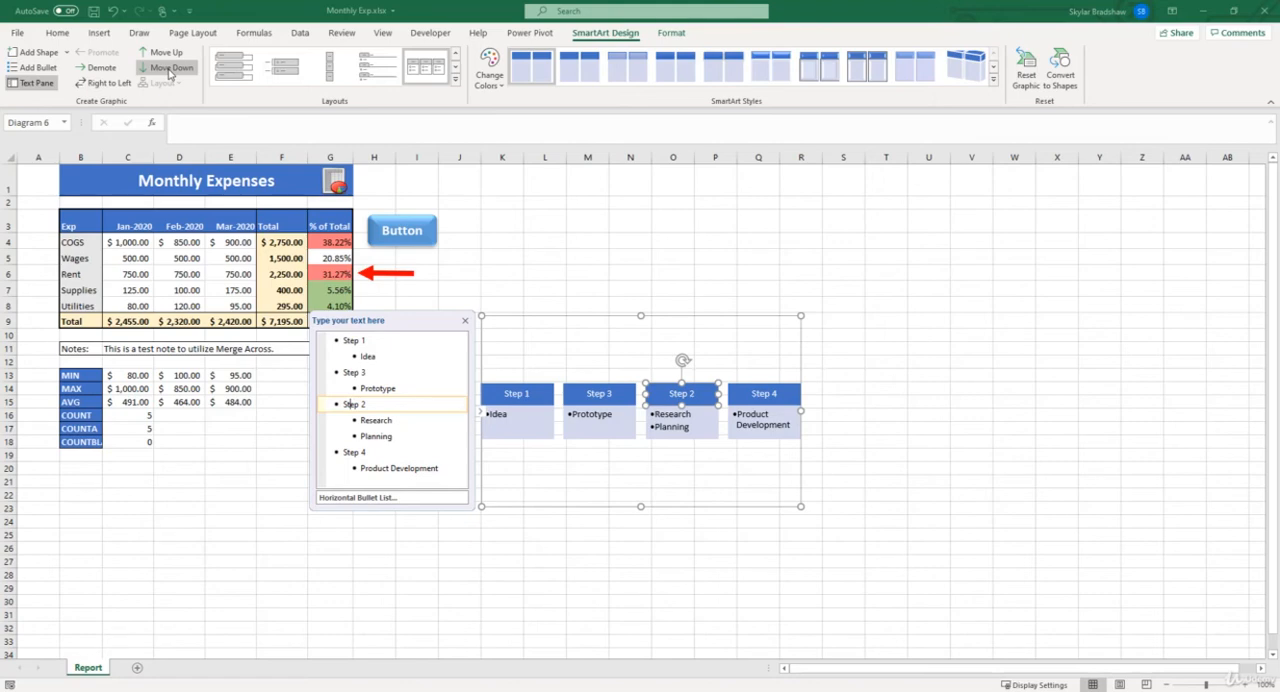
click(168, 52)
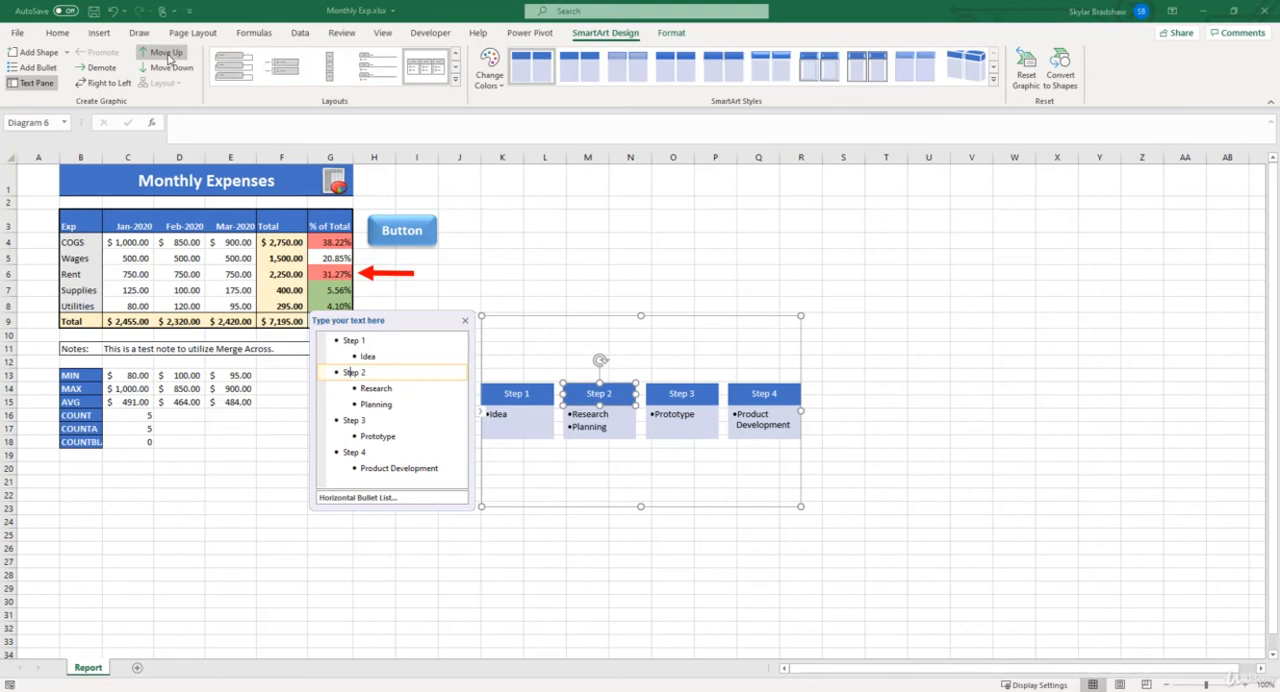
click(456, 88)
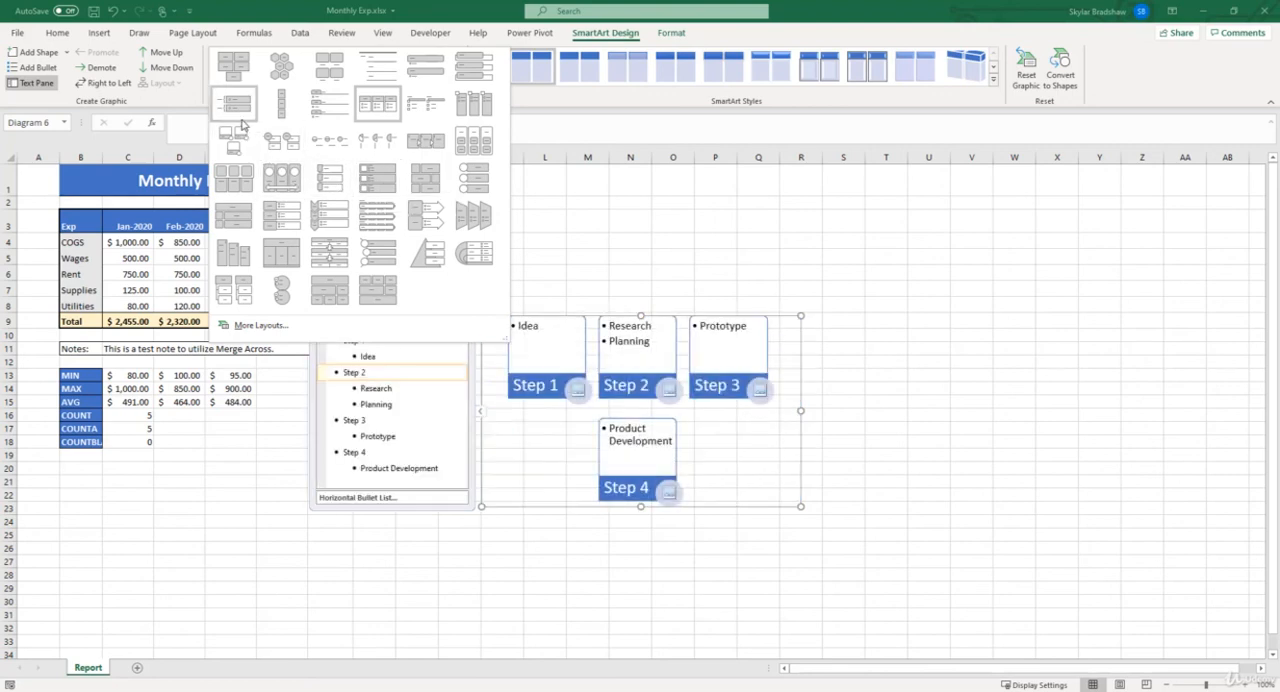
click(581, 36)
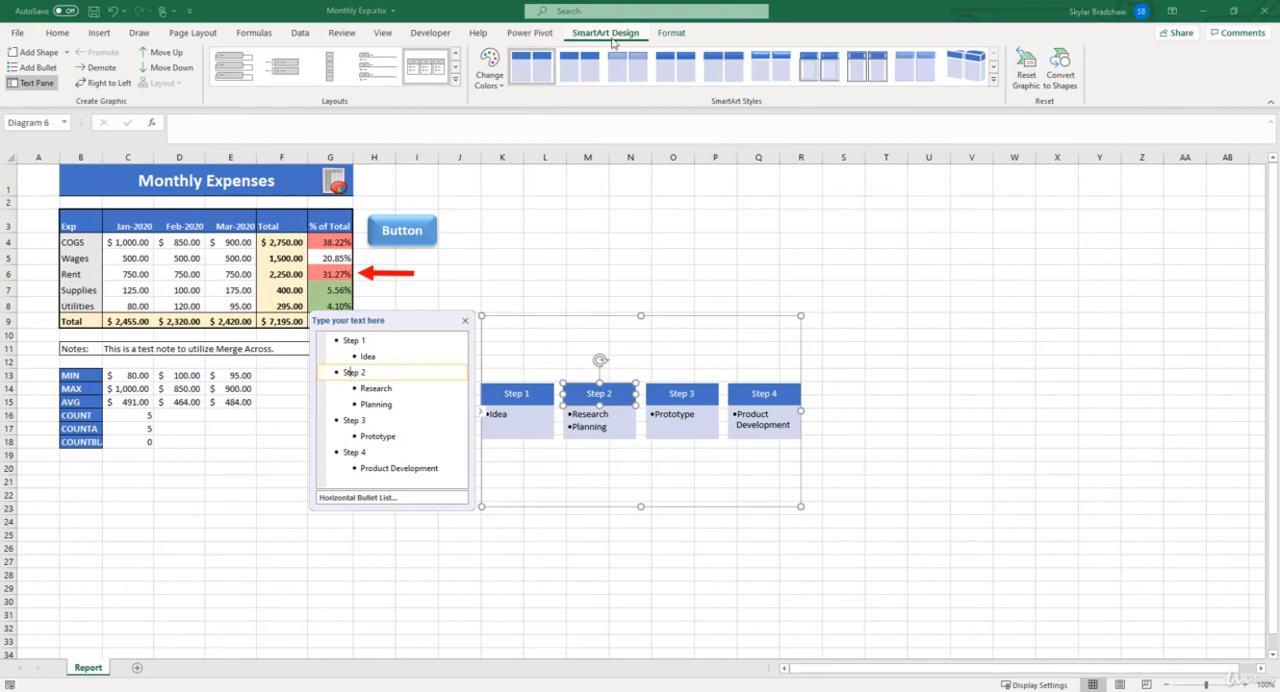
Step: Recolor the whole SmartArt graphic with the first Colorful variation, apply the fourth SmartArt style, and deselect the graphic
click(490, 72)
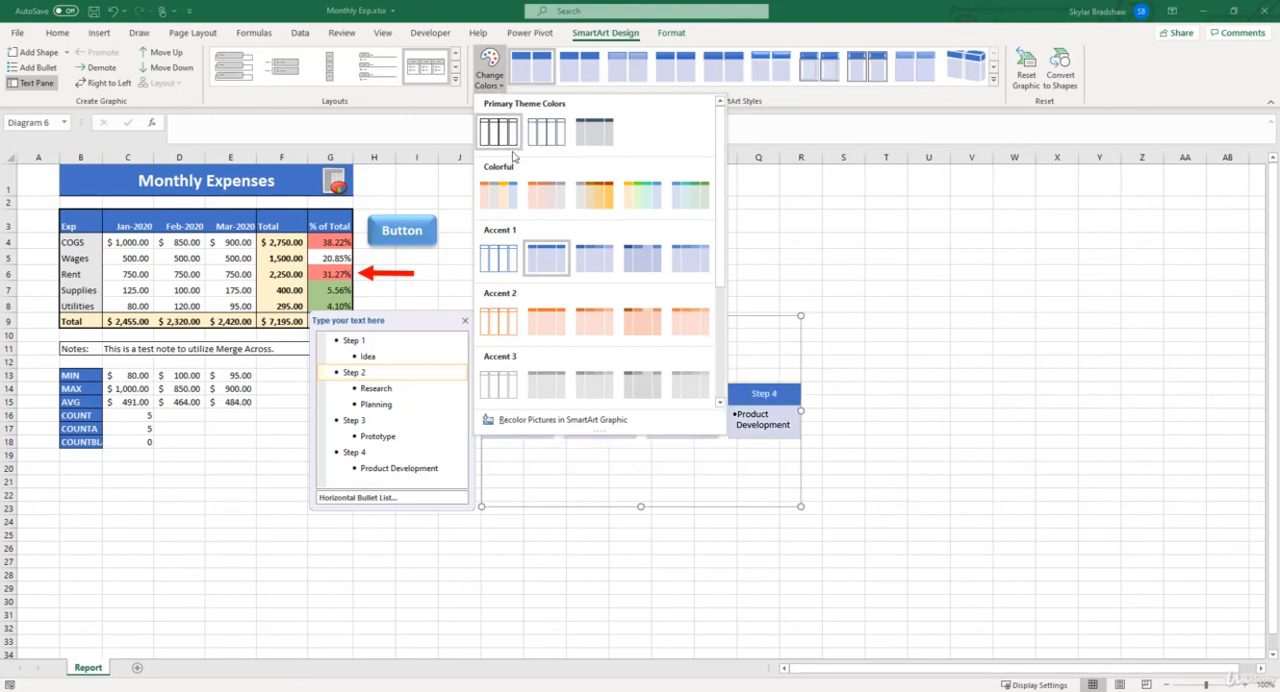
click(499, 196)
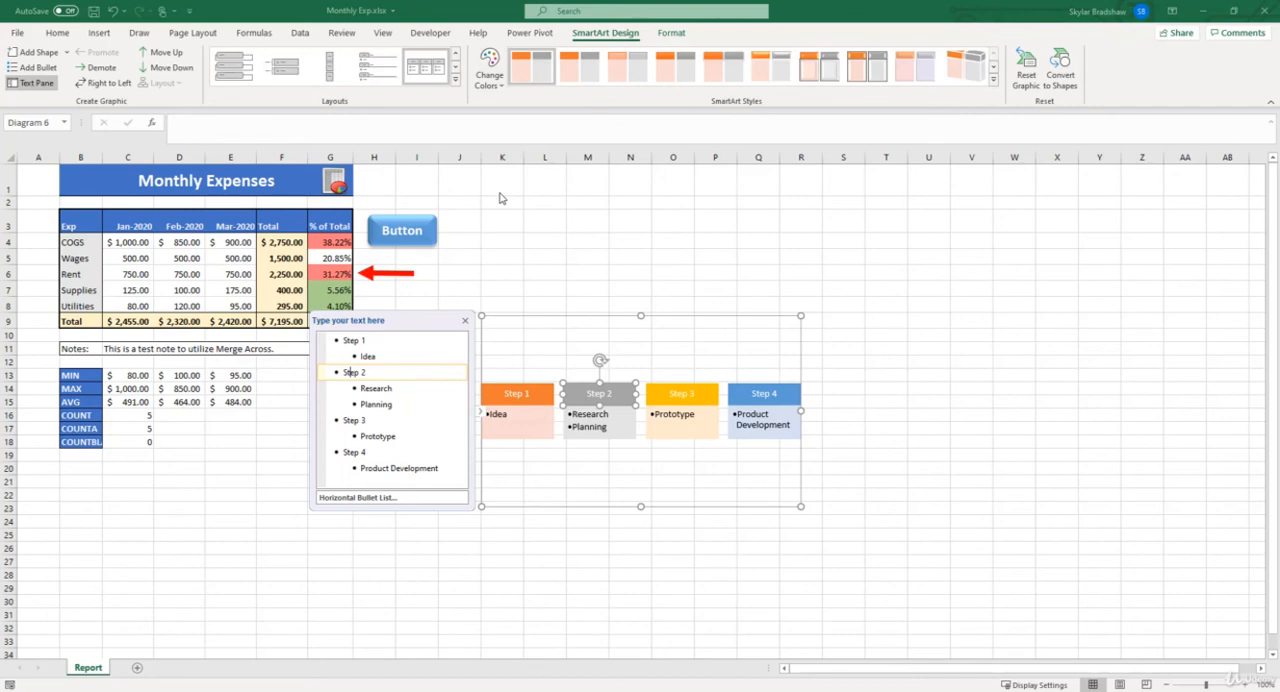
click(543, 314)
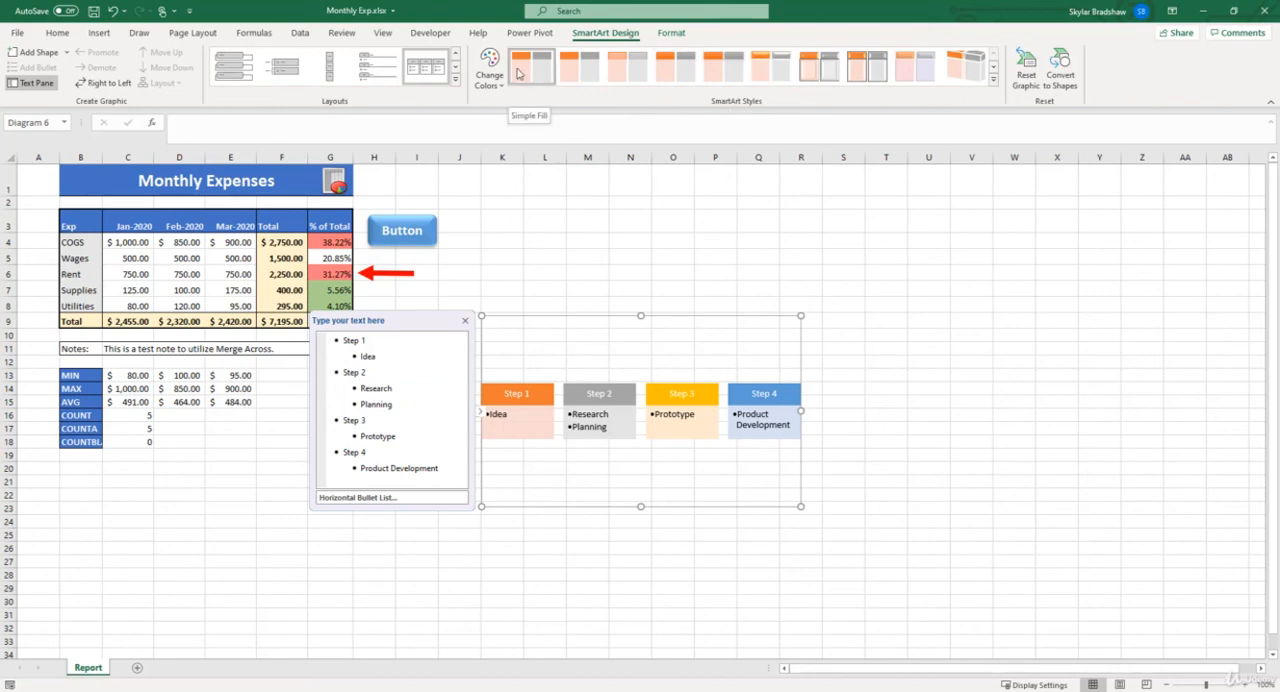
click(664, 66)
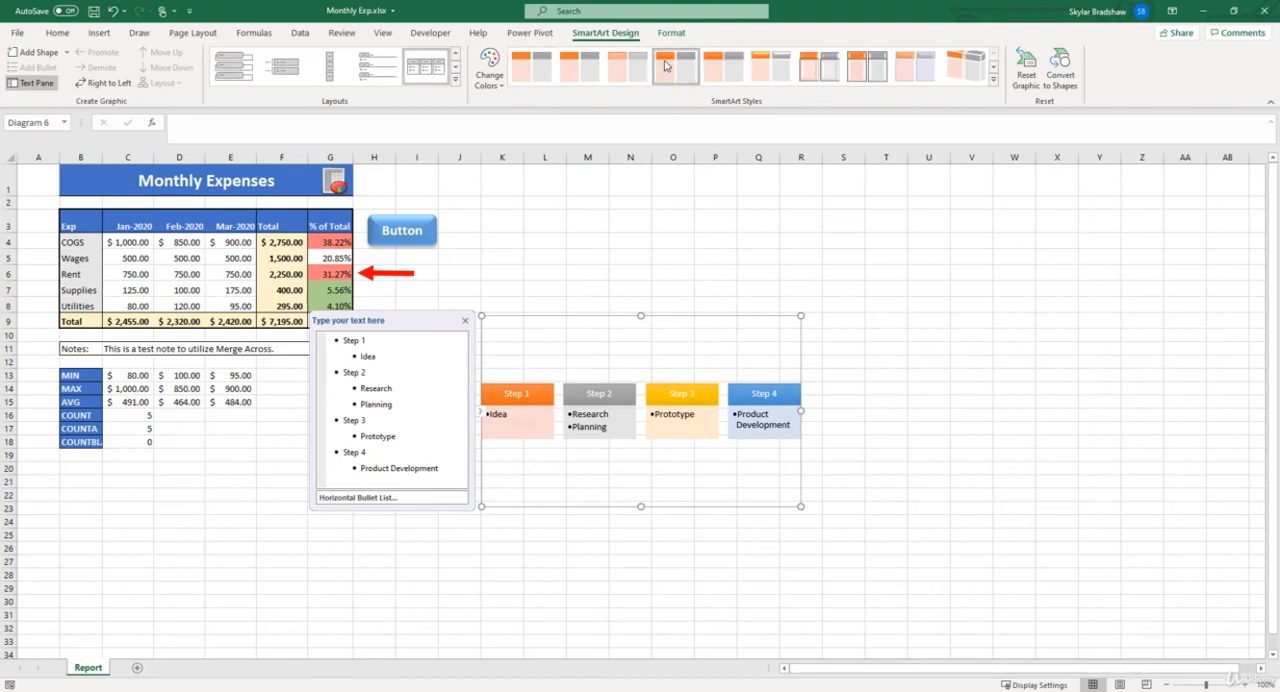
click(666, 223)
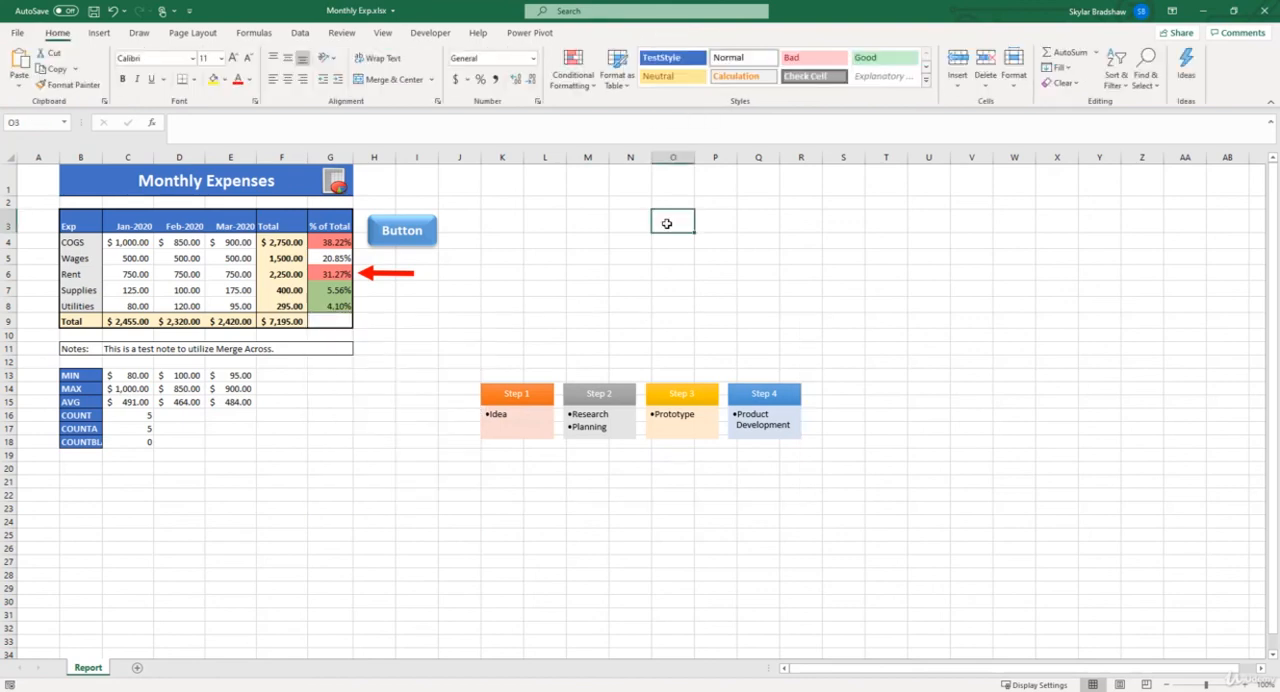